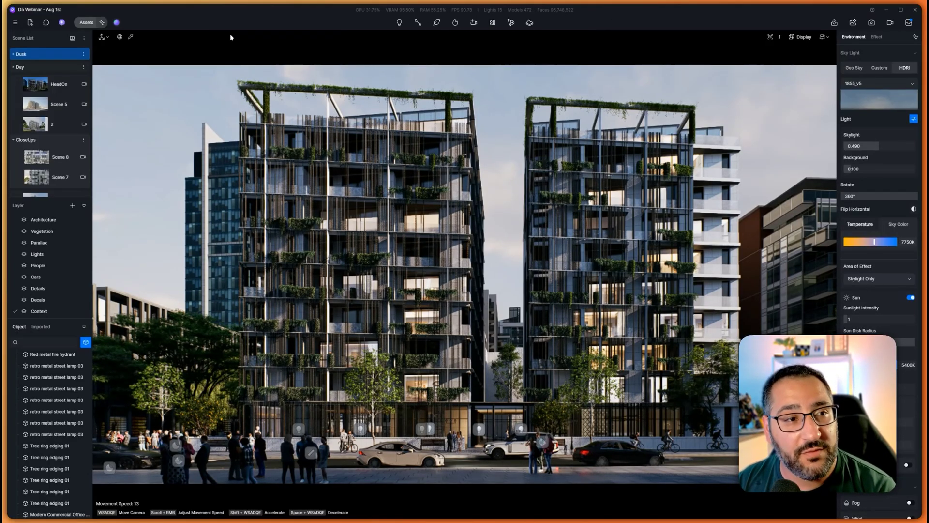
Step: Expand the Day scene group to list Scene 13, 12, 11, HeadOn, 5 and 2
{"action": "left_click", "coordinate": [54, 77]}
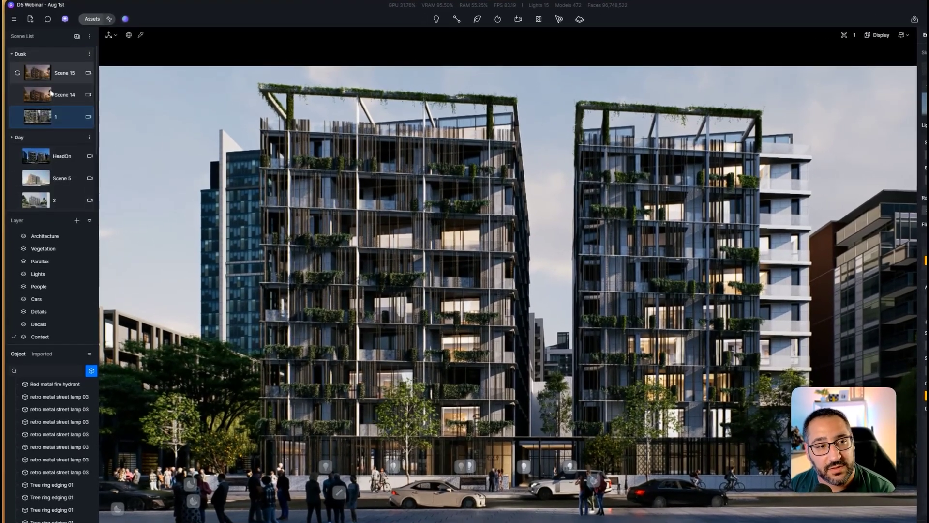
{"action": "left_click", "coordinate": [12, 54]}
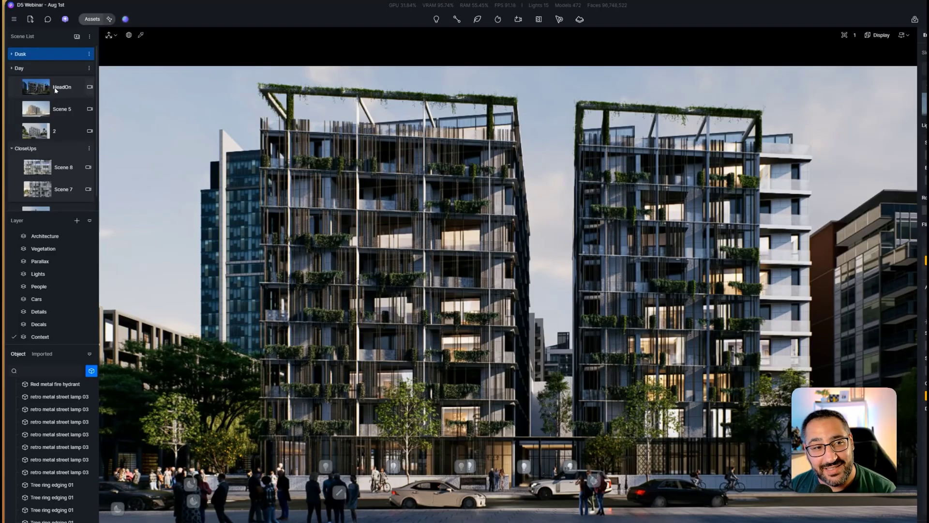
{"action": "left_click", "coordinate": [58, 73]}
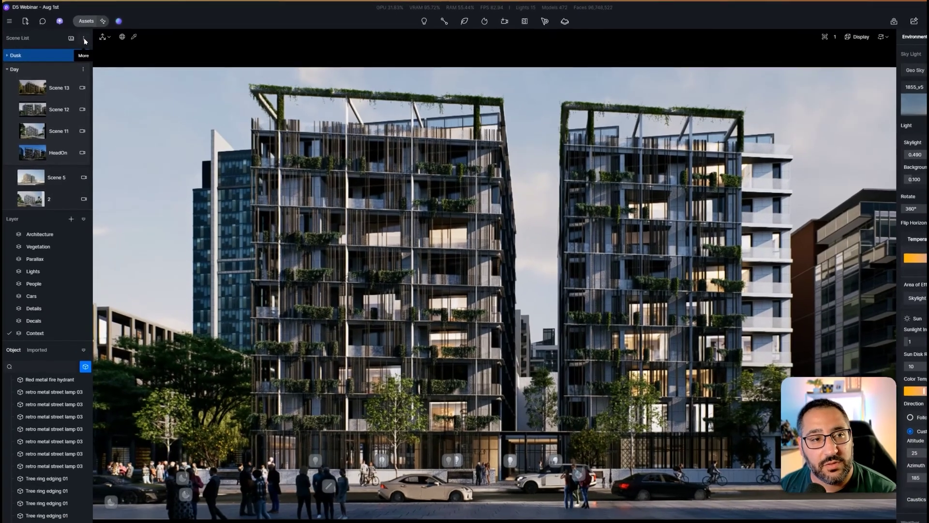
Step: Create a scene group named TutorialGroup and move Scene 5 into it
{"action": "left_click", "coordinate": [83, 38]}
{"action": "left_click", "coordinate": [68, 53]}
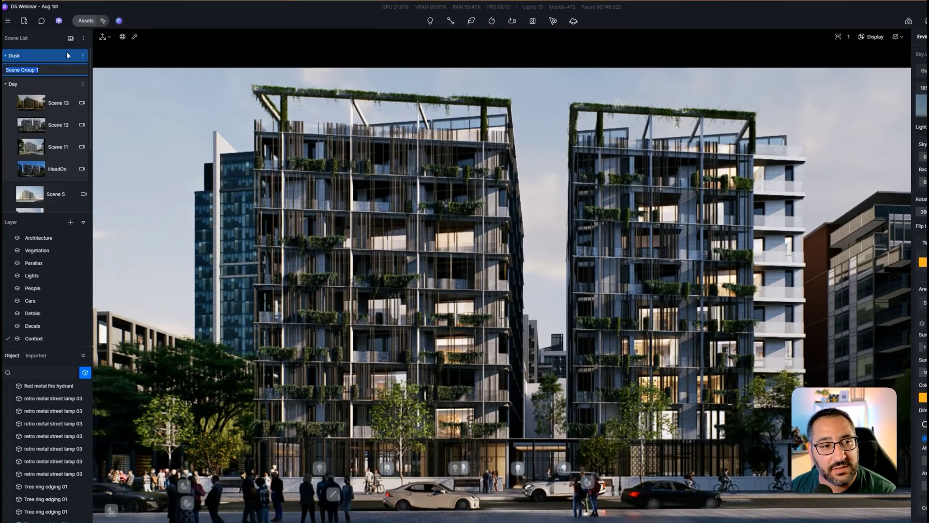
{"action": "type", "text": "T"}
{"action": "type", "text": "utorialGroup"}
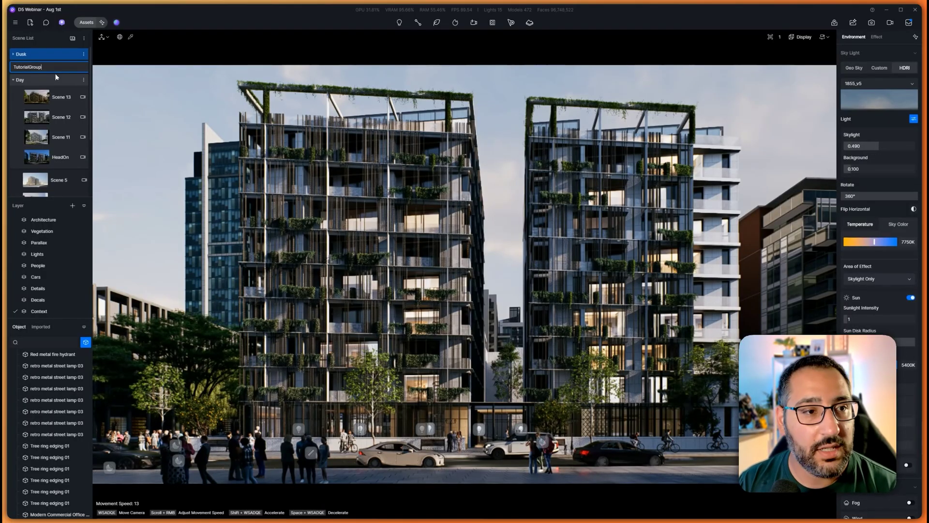
{"action": "key", "text": "Return"}
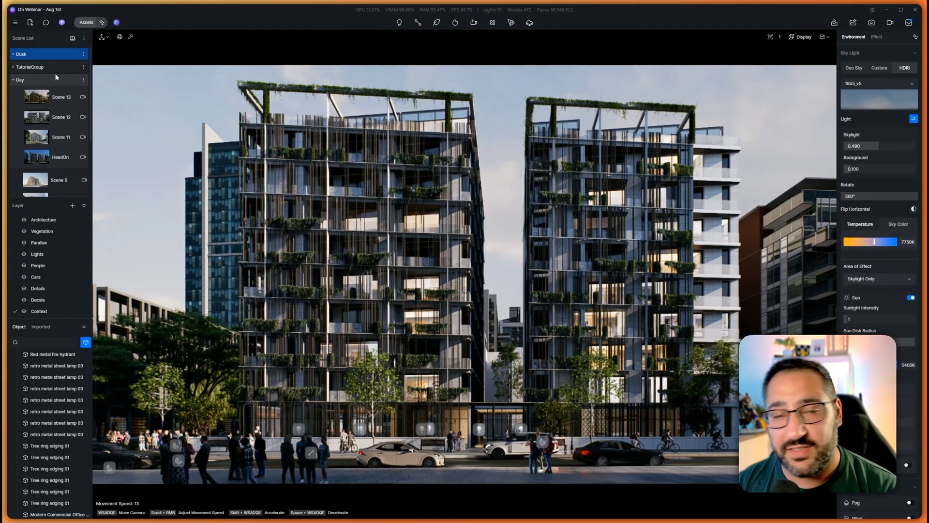
{"action": "left_click", "coordinate": [56, 78]}
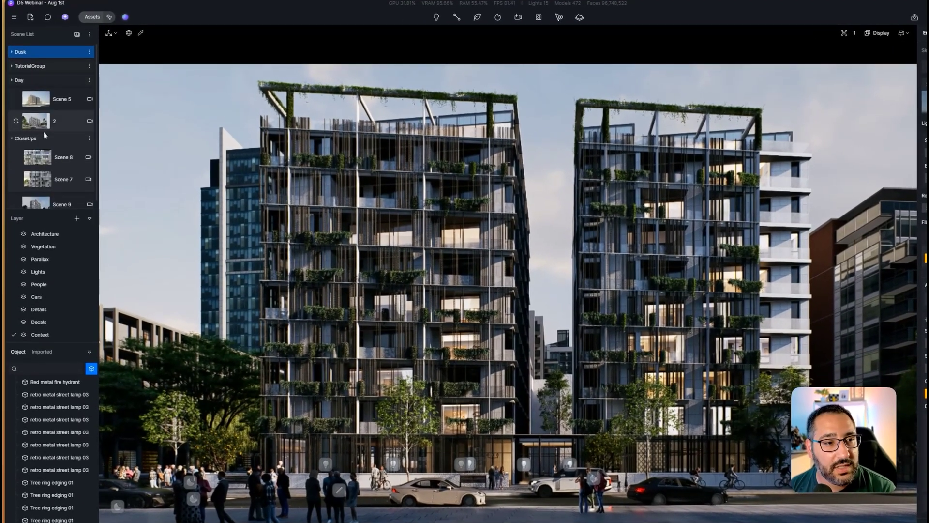
{"action": "left_click_drag", "start_coordinate": [45, 135], "coordinate": [53, 75]}
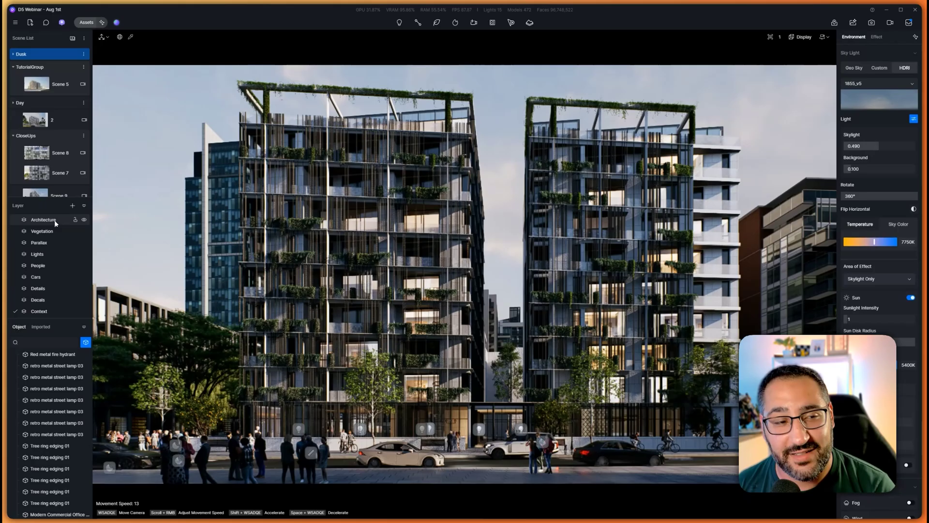
Step: Set the Object filter to All and scroll to the nested Mucuna and Trachelospermum groups
{"action": "scroll", "coordinate": [39, 373], "scroll_direction": "down", "scroll_amount": 3}
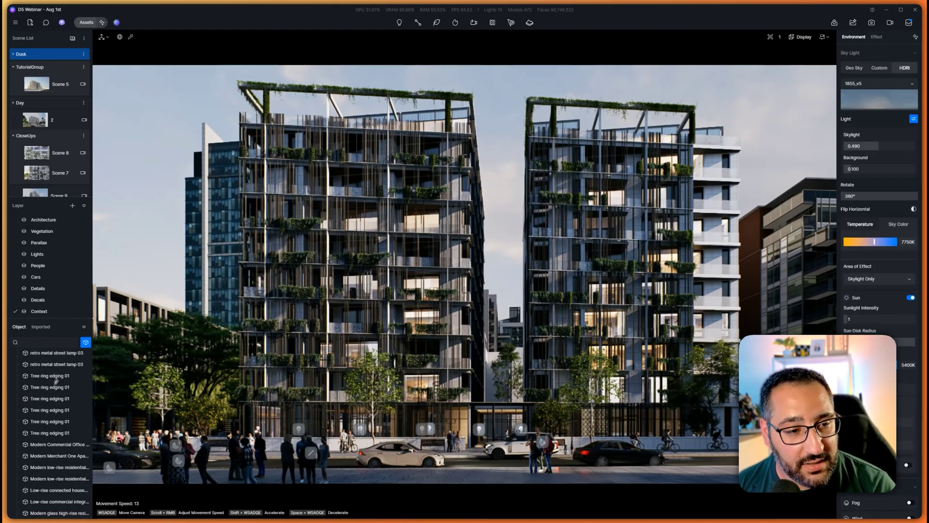
{"action": "left_click", "coordinate": [86, 341]}
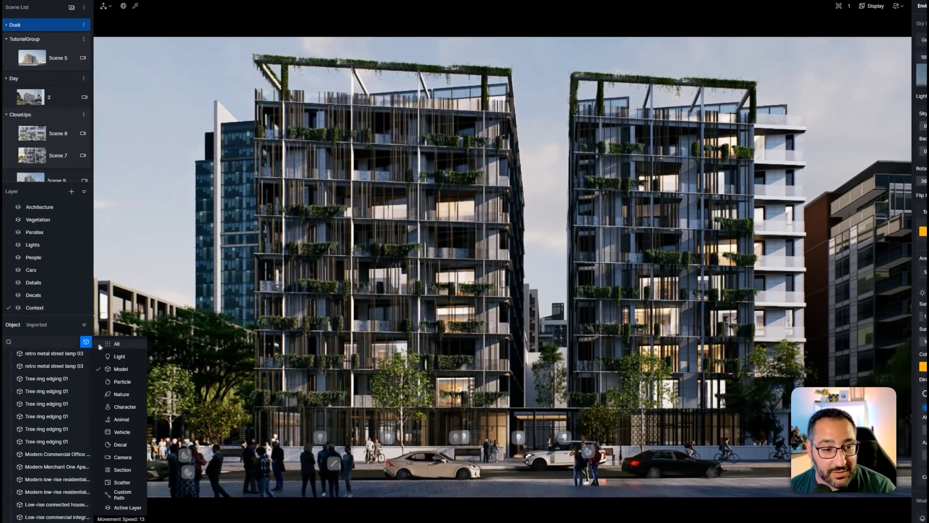
{"action": "left_click", "coordinate": [100, 344]}
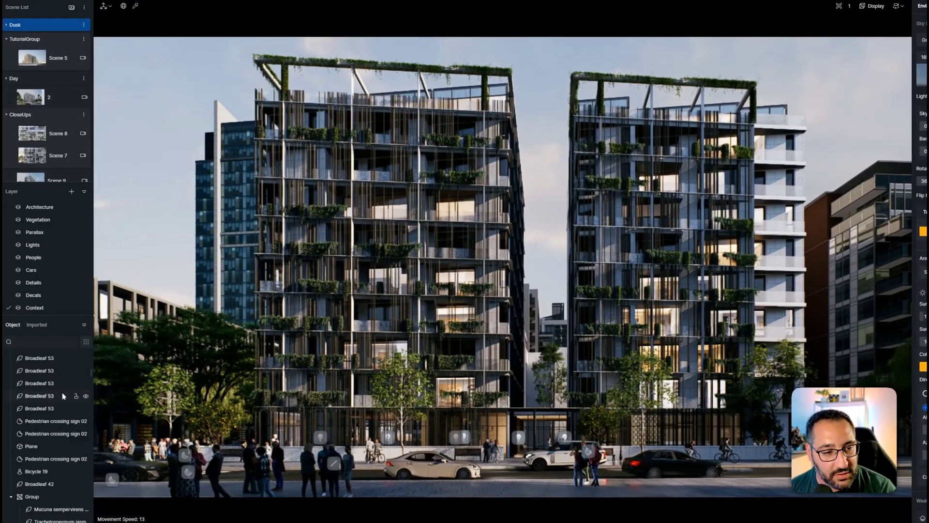
{"action": "scroll", "coordinate": [63, 392], "scroll_direction": "down", "scroll_amount": 10}
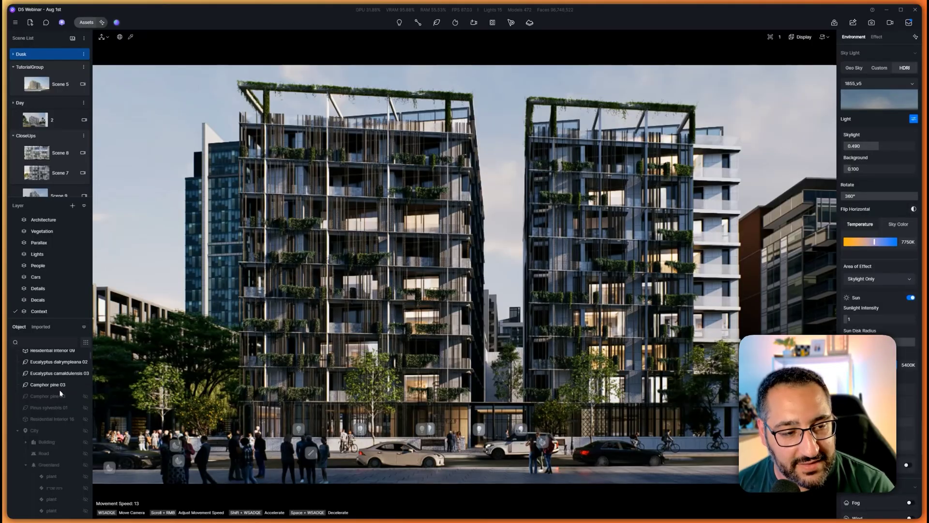
{"action": "scroll", "coordinate": [57, 397], "scroll_direction": "down", "scroll_amount": 10}
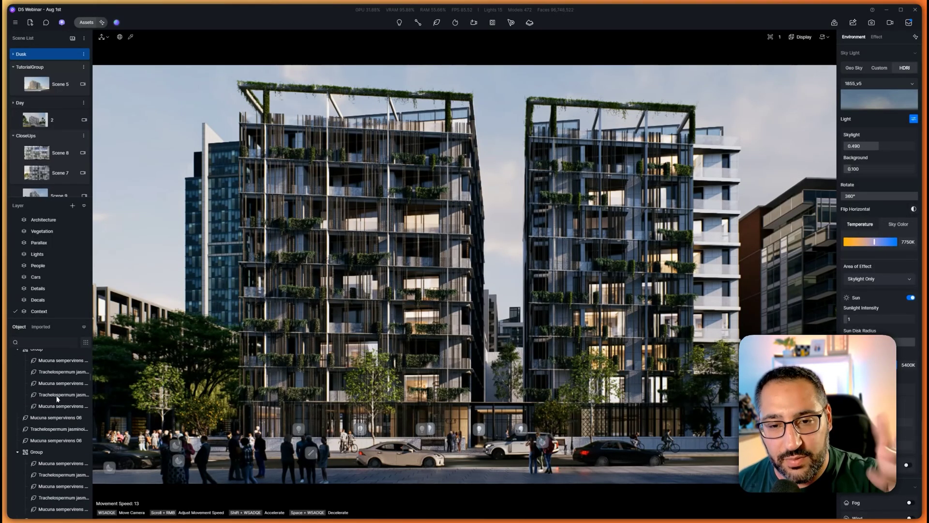
{"action": "scroll", "coordinate": [57, 400], "scroll_direction": "down", "scroll_amount": 5}
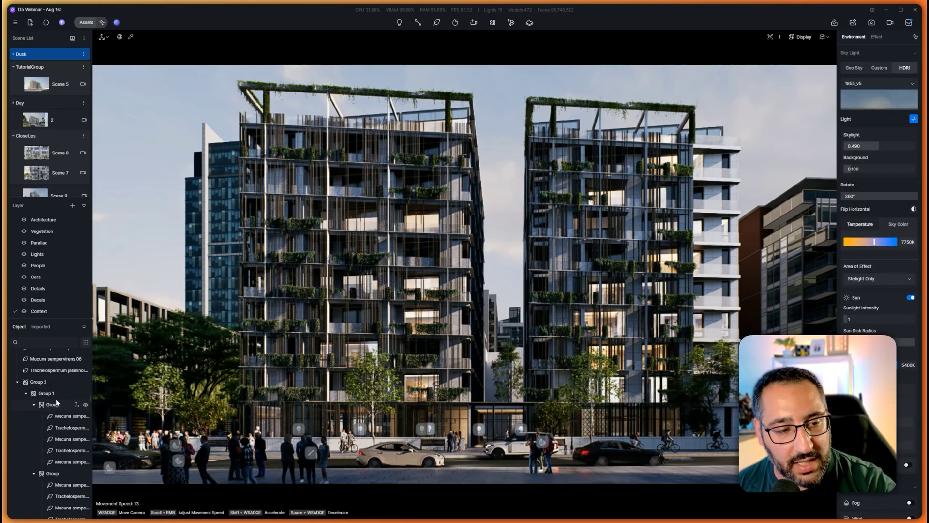
{"action": "scroll", "coordinate": [55, 426], "scroll_direction": "down", "scroll_amount": 1}
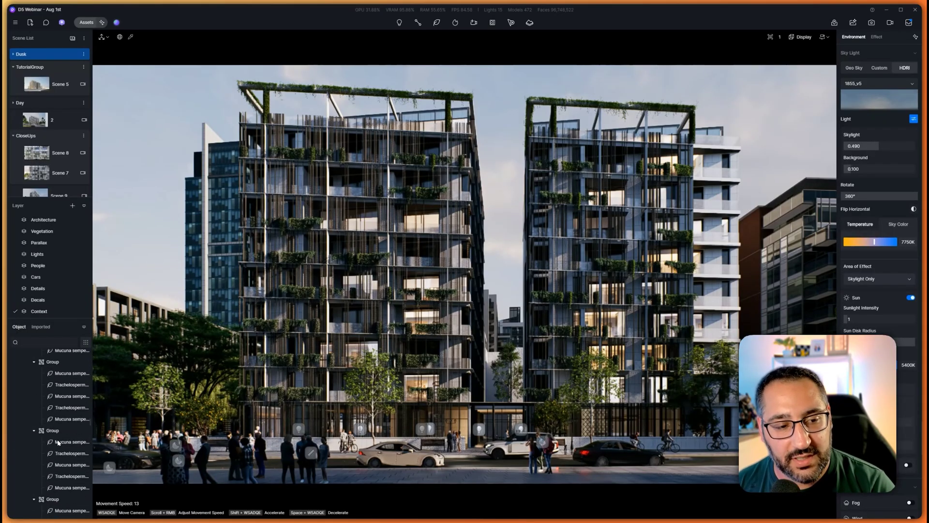
{"action": "scroll", "coordinate": [57, 440], "scroll_direction": "down", "scroll_amount": 6}
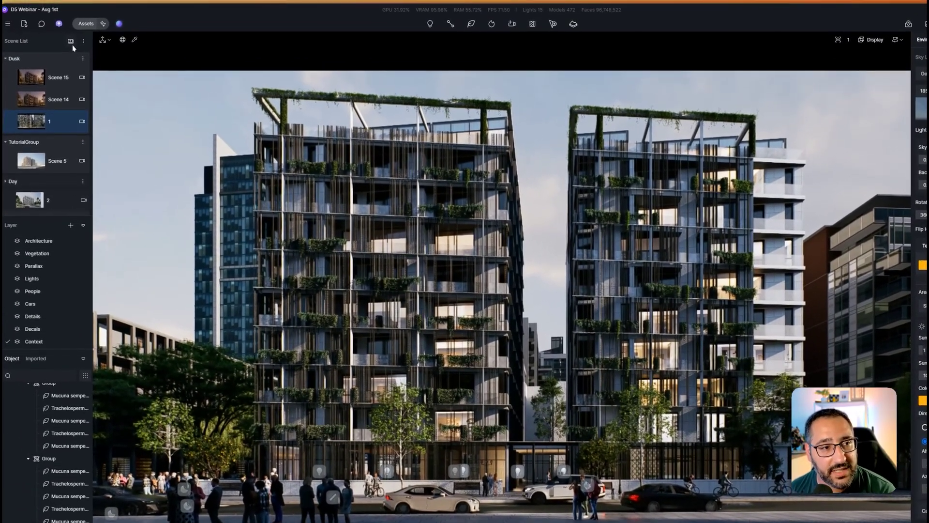
Step: Add a new scene from the current view and name it 'tut copy'
{"action": "left_click", "coordinate": [75, 20]}
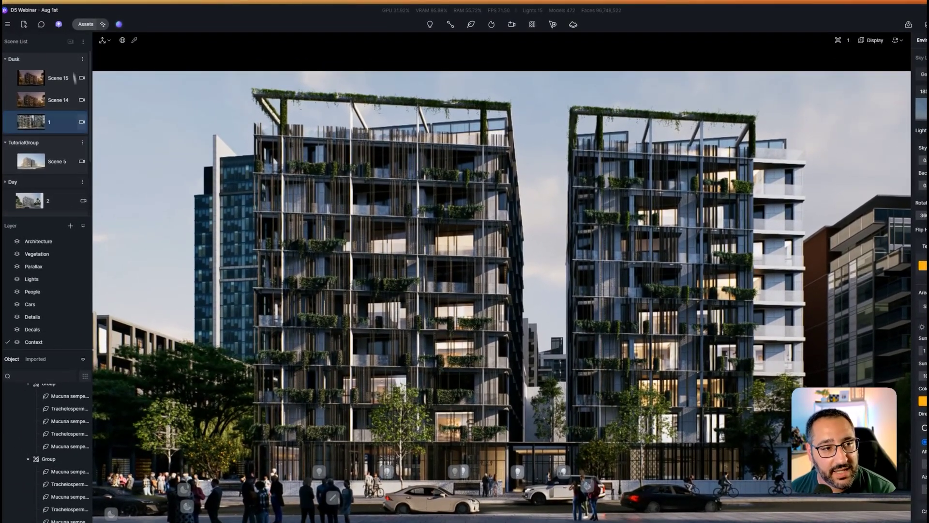
{"action": "double_click", "coordinate": [62, 141]}
{"action": "type", "text": "tut"}
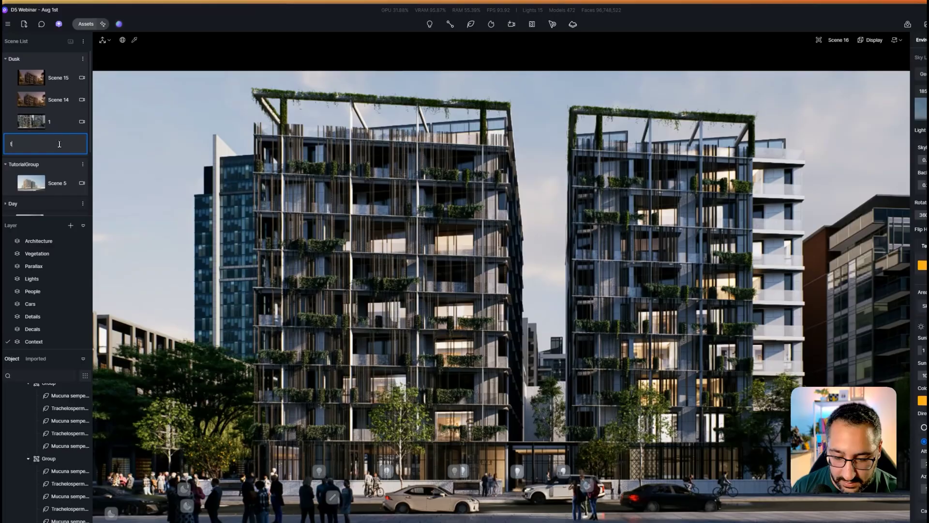
{"action": "type", "text": " copy"}
{"action": "key", "text": "Return"}
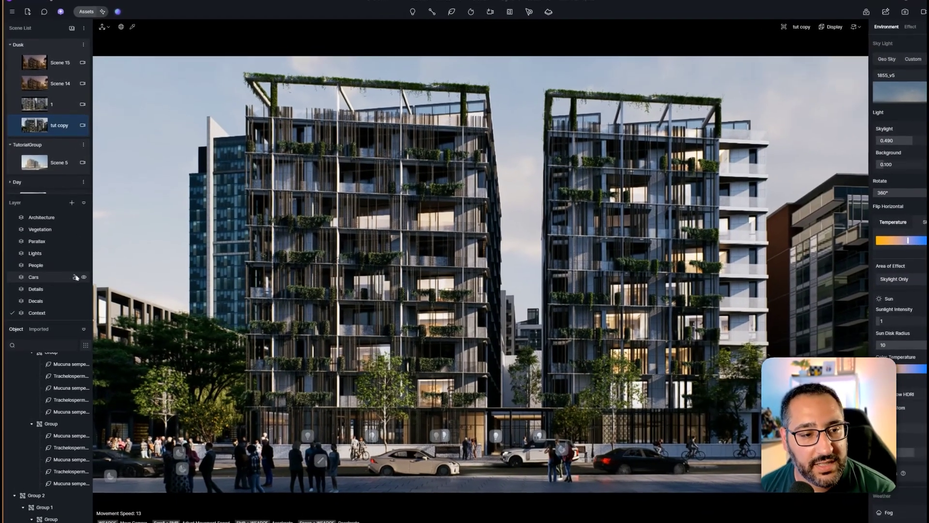
Step: Hide the Cars and People layers in 'tut copy', comparing against scene 1
{"action": "left_click", "coordinate": [83, 277]}
{"action": "left_click", "coordinate": [84, 266]}
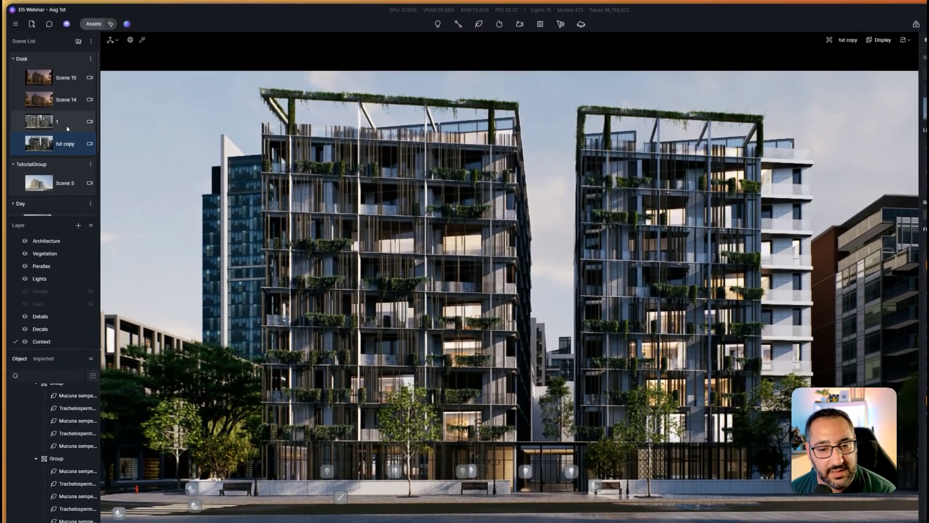
{"action": "left_click", "coordinate": [70, 124]}
{"action": "left_click", "coordinate": [69, 146]}
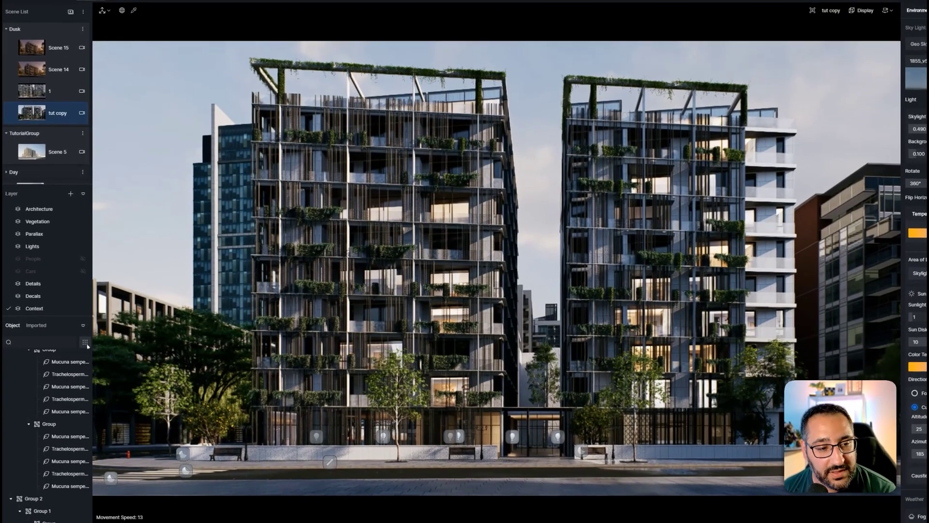
Step: Search the object list for 'car', then change the search to 'cycl' for cyclist items
{"action": "left_click", "coordinate": [85, 342]}
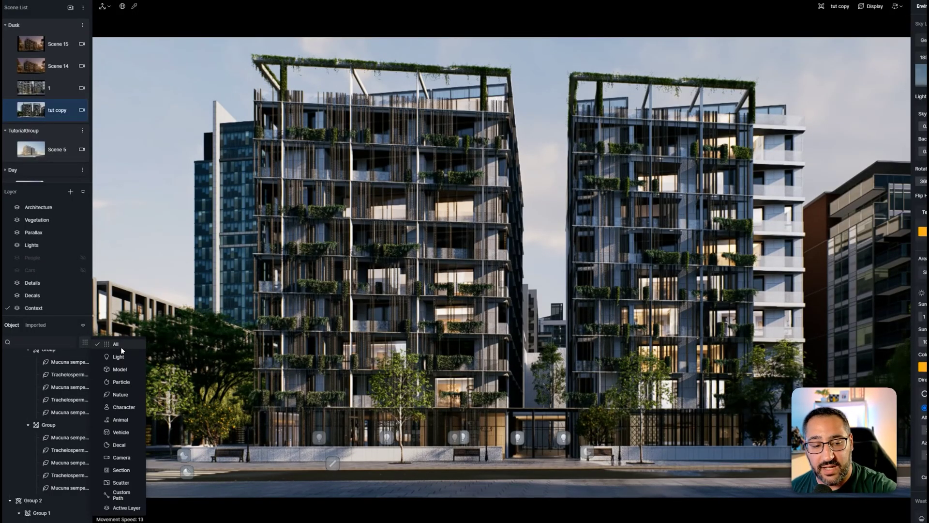
{"action": "left_click", "coordinate": [37, 341]}
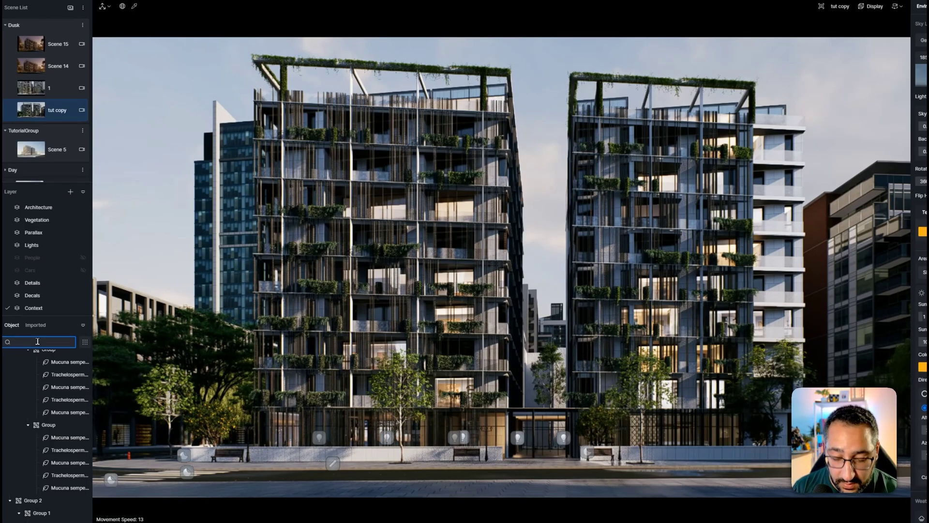
{"action": "type", "text": "car"}
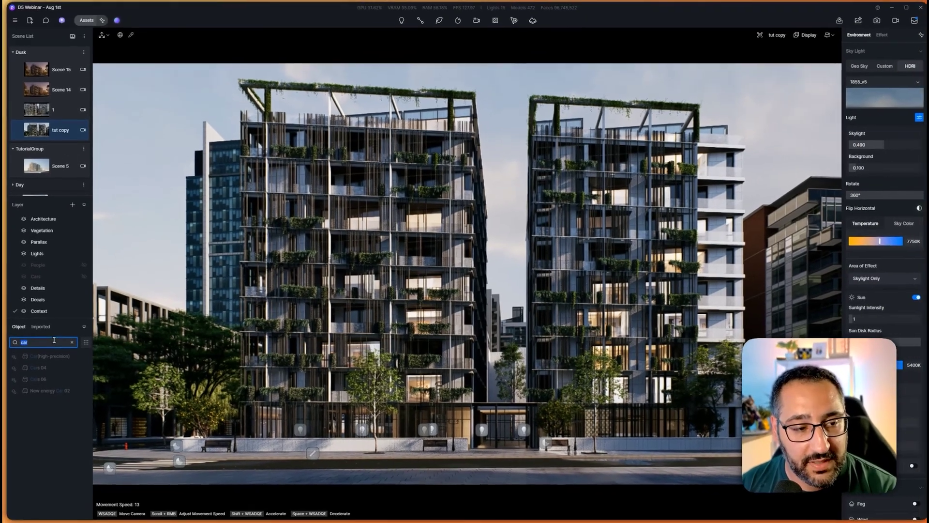
{"action": "key", "text": "BackSpace"}
{"action": "key", "text": "BackSpace"}
{"action": "key", "text": "BackSpace"}
{"action": "type", "text": "cycl"}
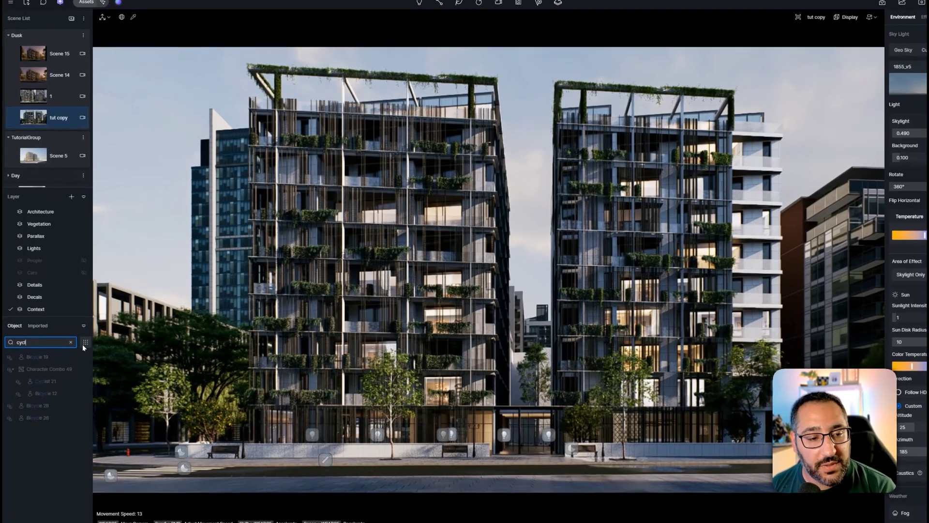
Step: Filter the object list to Light and select every light for layer assignment
{"action": "left_click", "coordinate": [84, 343]}
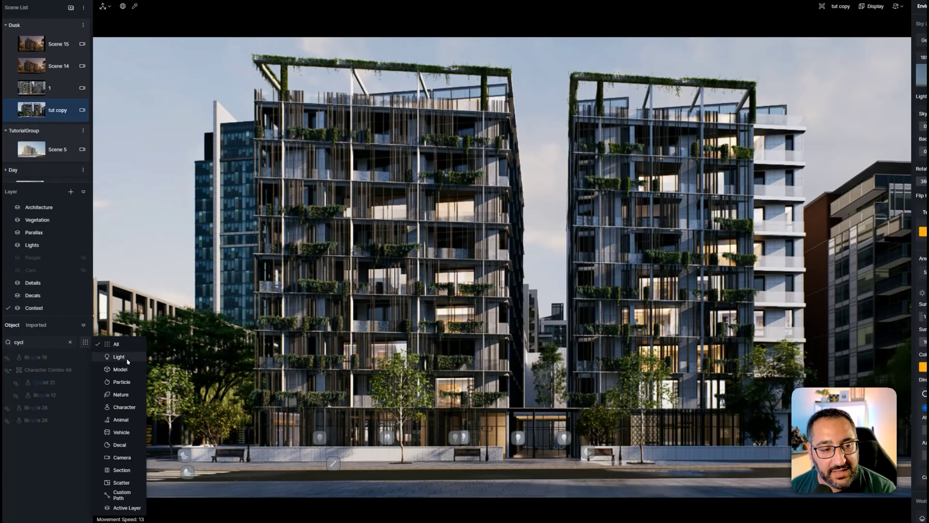
{"action": "left_click", "coordinate": [127, 359]}
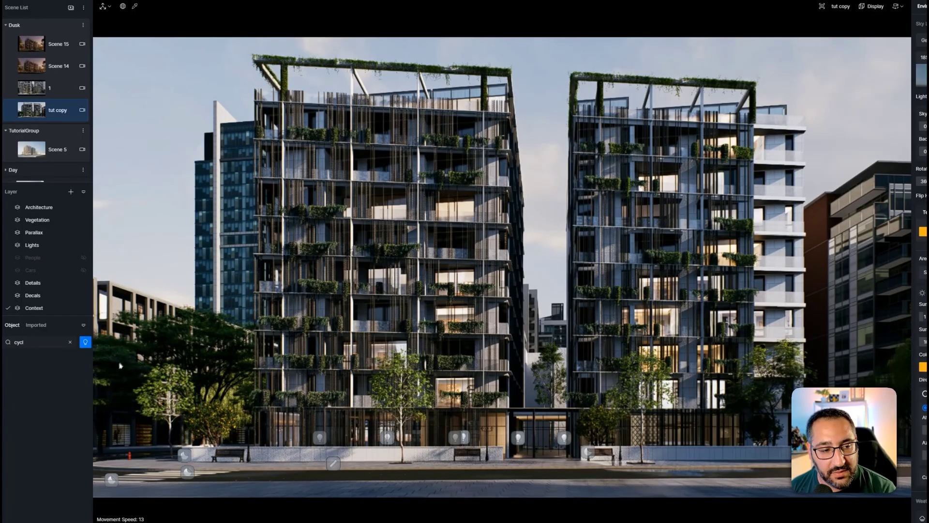
{"action": "left_click", "coordinate": [70, 342]}
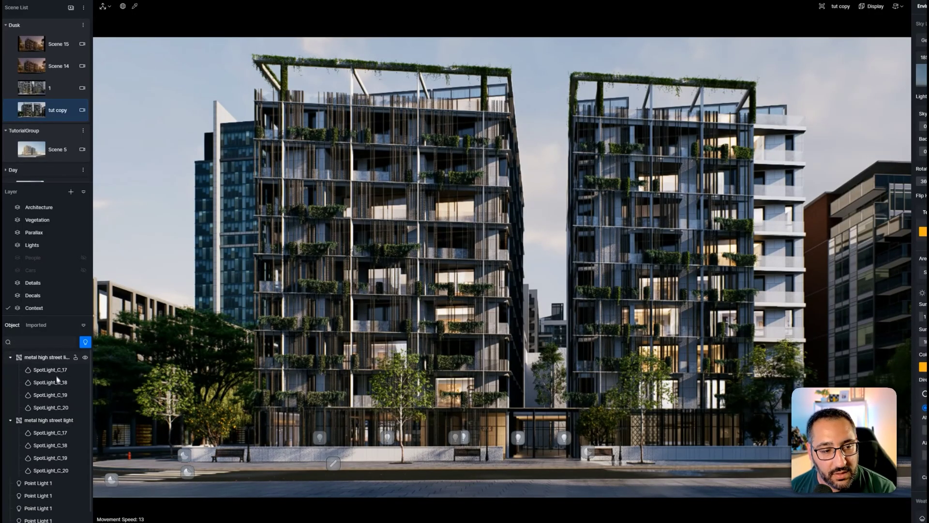
{"action": "left_click", "coordinate": [57, 360]}
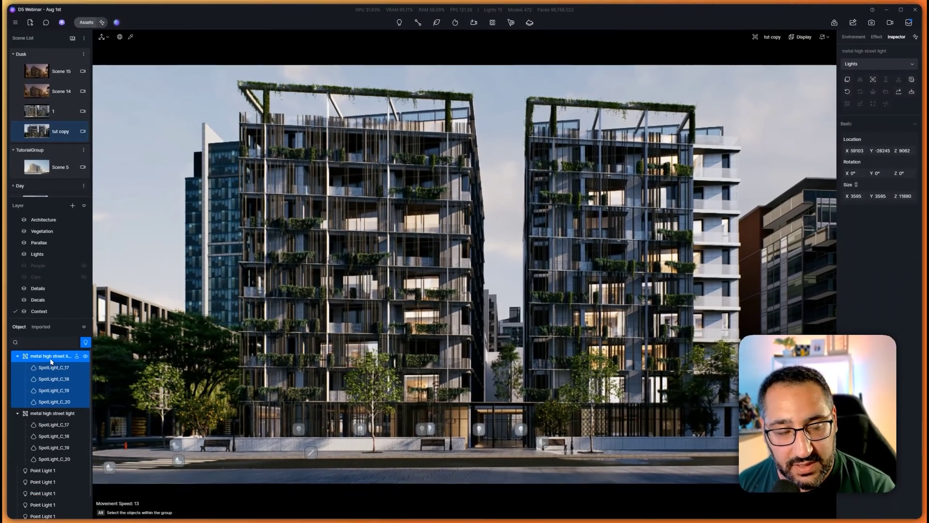
{"action": "scroll", "coordinate": [54, 436], "scroll_direction": "down", "scroll_amount": 1}
{"action": "key", "text": "ctrl+a"}
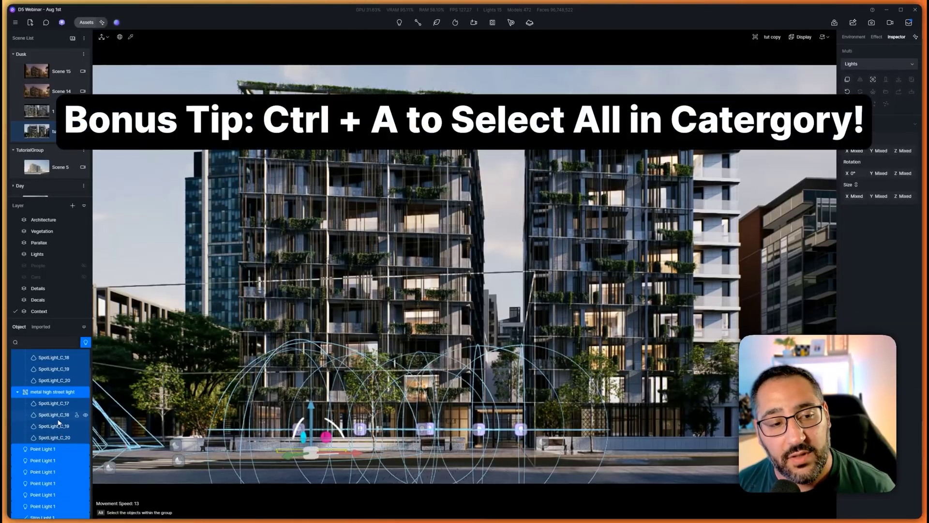
{"action": "scroll", "coordinate": [59, 401], "scroll_direction": "up", "scroll_amount": 2}
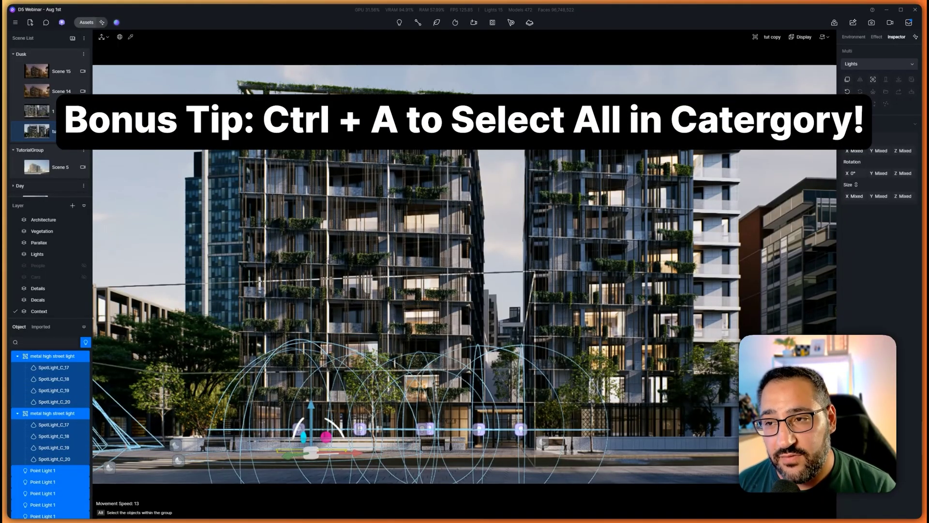
{"action": "left_click", "coordinate": [877, 64]}
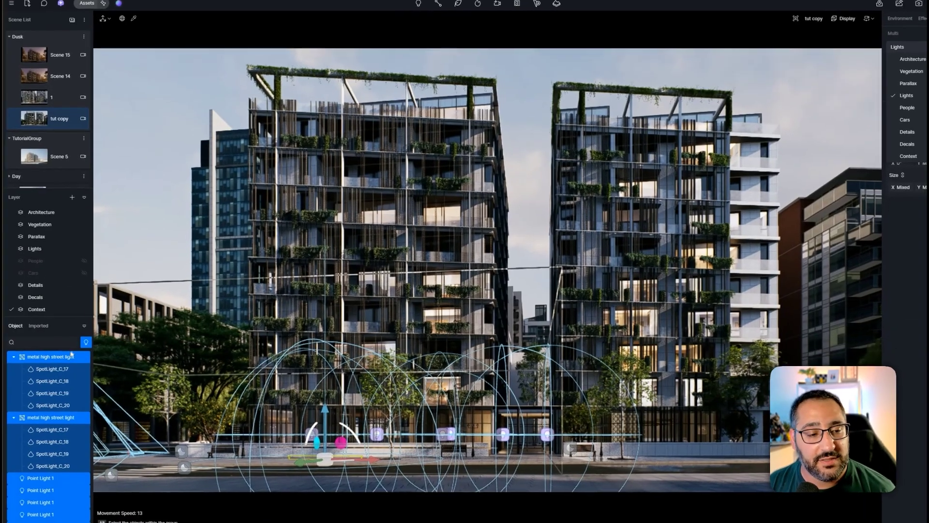
Step: Deselect the lights, reset the Object filter to All, and select the Broadleaf 53 tree
{"action": "left_click", "coordinate": [86, 341]}
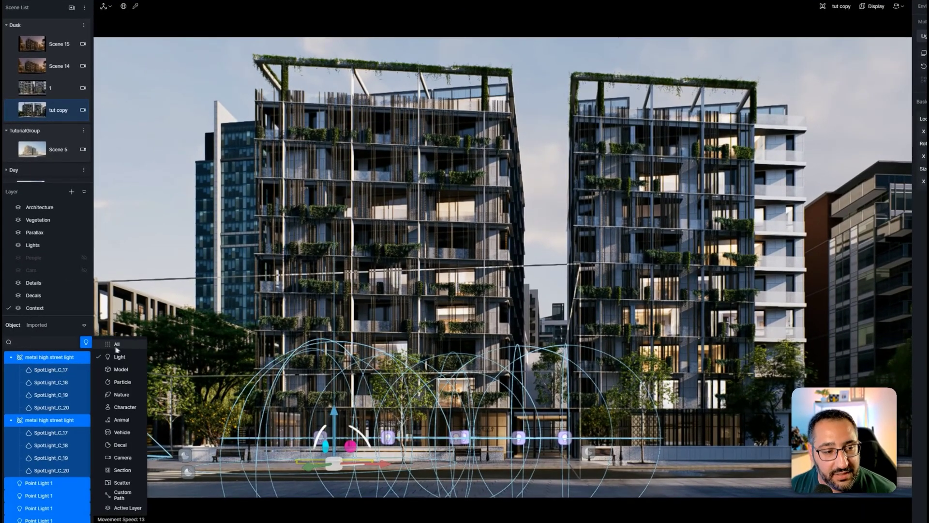
{"action": "left_click", "coordinate": [117, 345]}
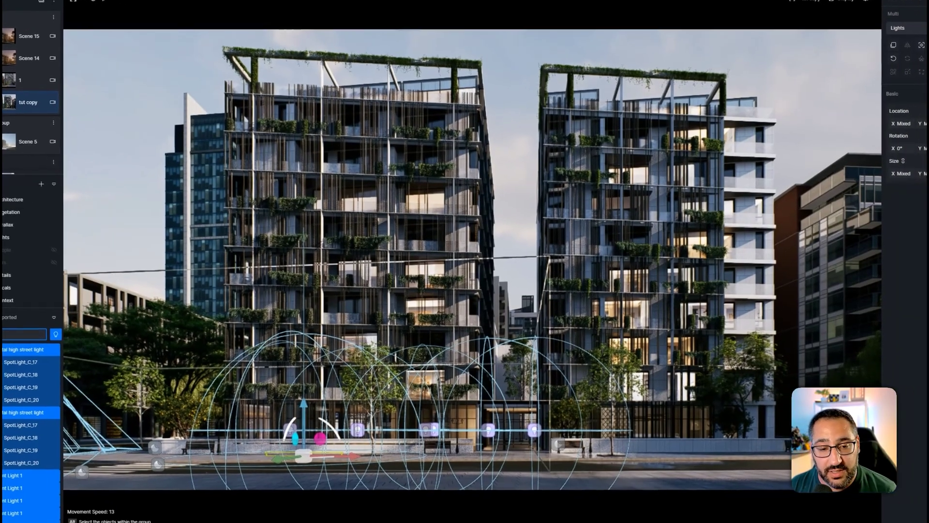
{"action": "key", "text": "Escape"}
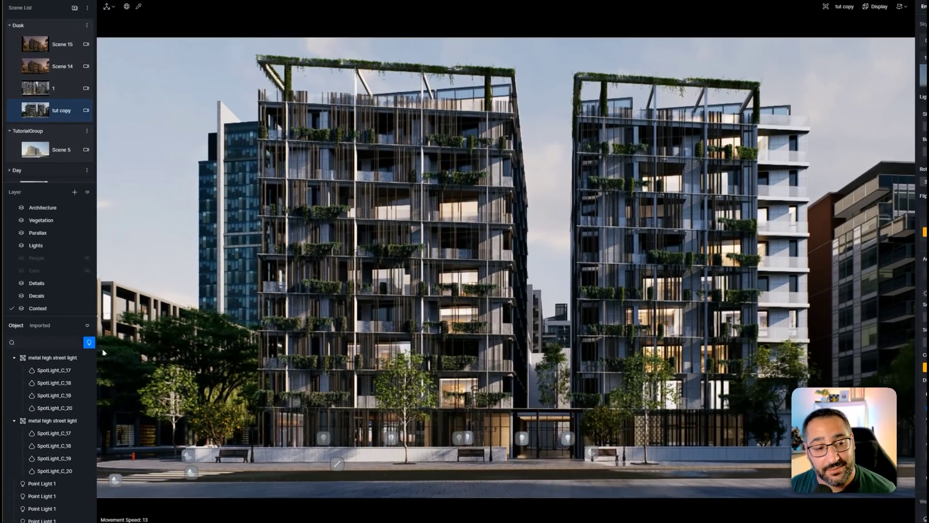
{"action": "left_click", "coordinate": [89, 342]}
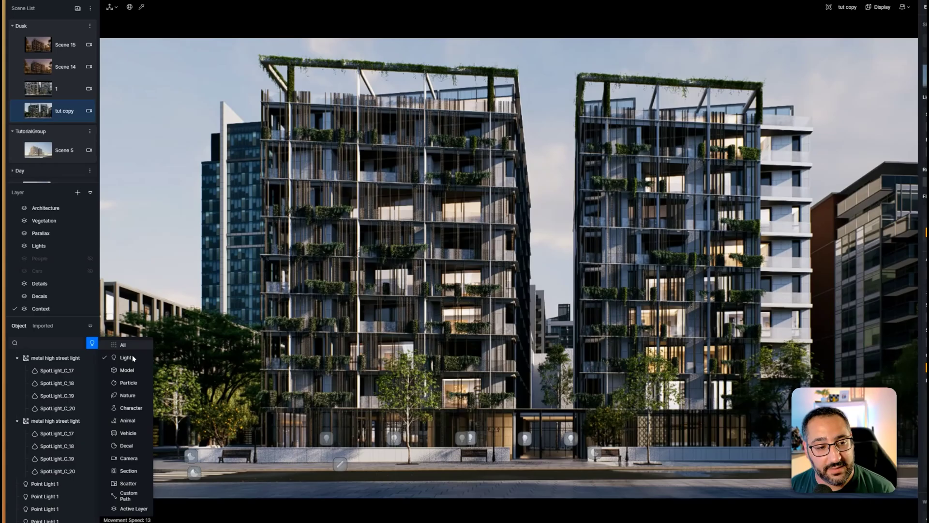
{"action": "left_click", "coordinate": [123, 345]}
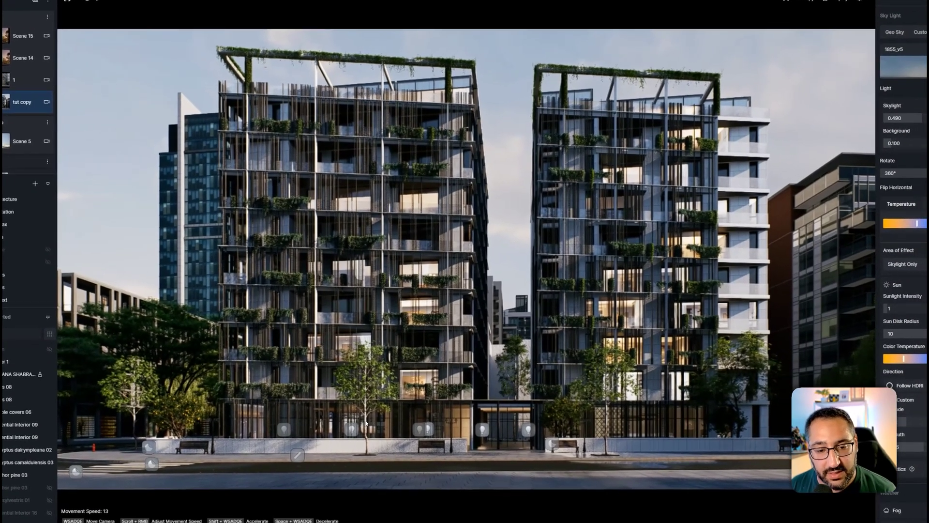
{"action": "left_click", "coordinate": [408, 436]}
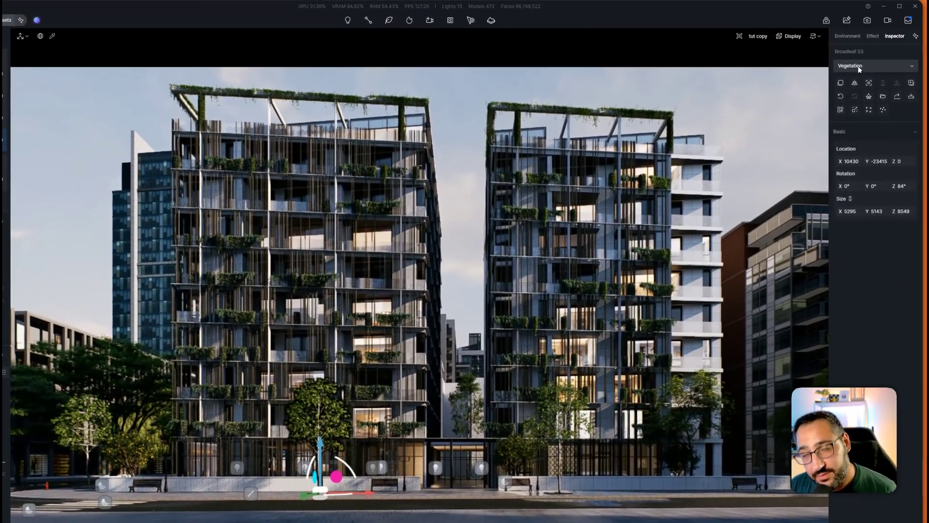
Step: Select all objects on the Context layer, then all objects on the Vegetation layer
{"action": "left_click", "coordinate": [858, 66]}
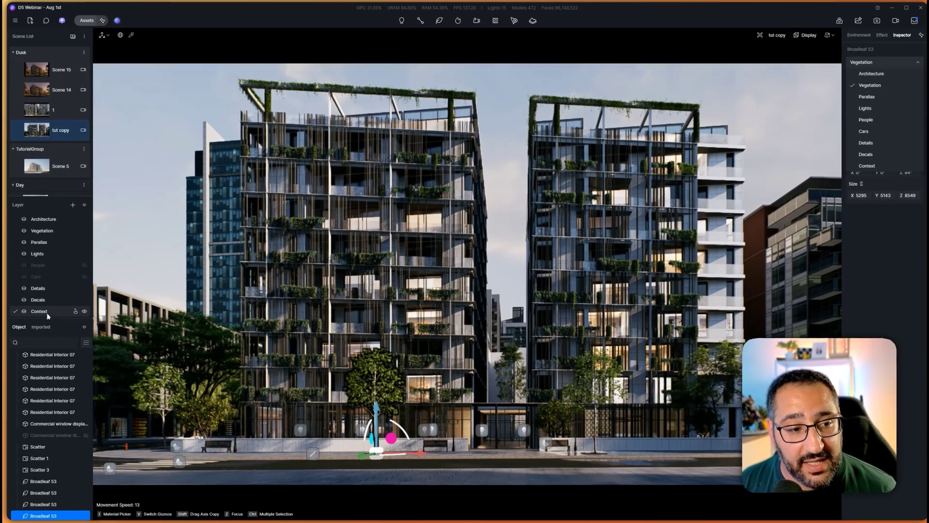
{"action": "right_click", "coordinate": [45, 314]}
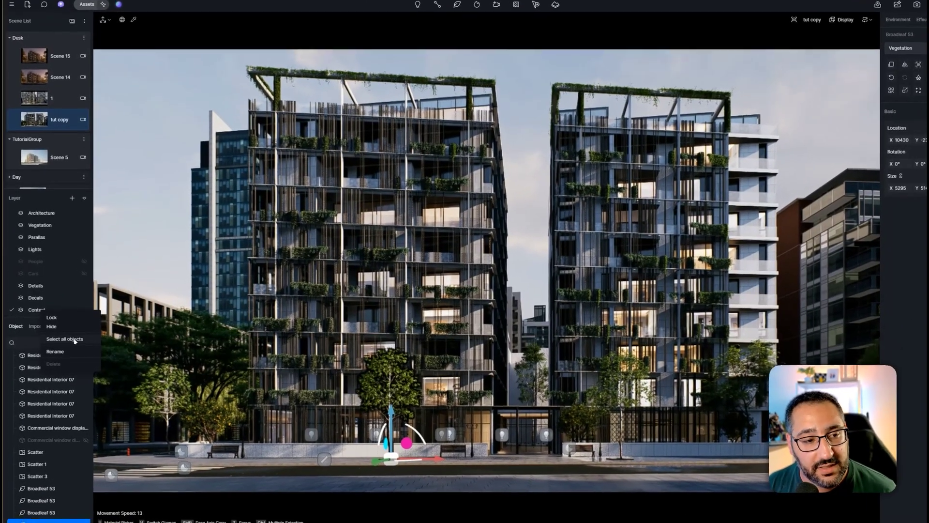
{"action": "left_click", "coordinate": [75, 340]}
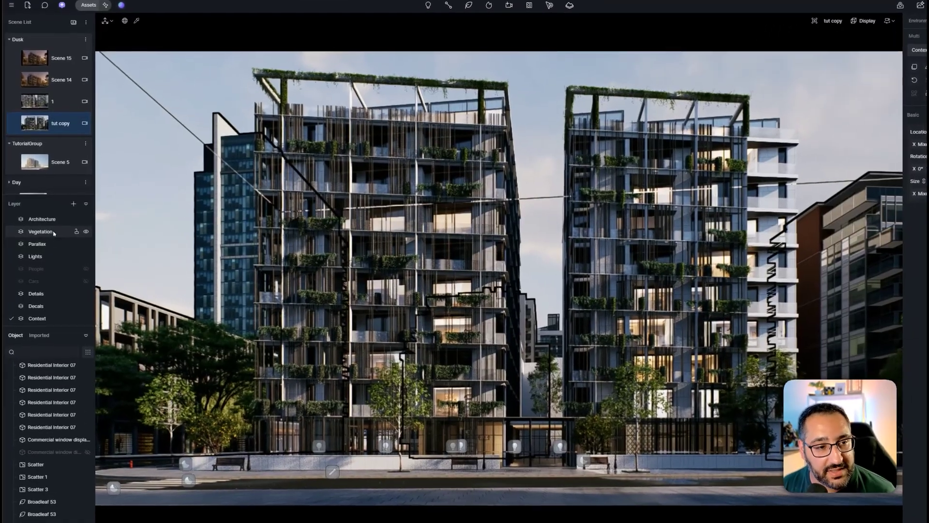
{"action": "right_click", "coordinate": [56, 233]}
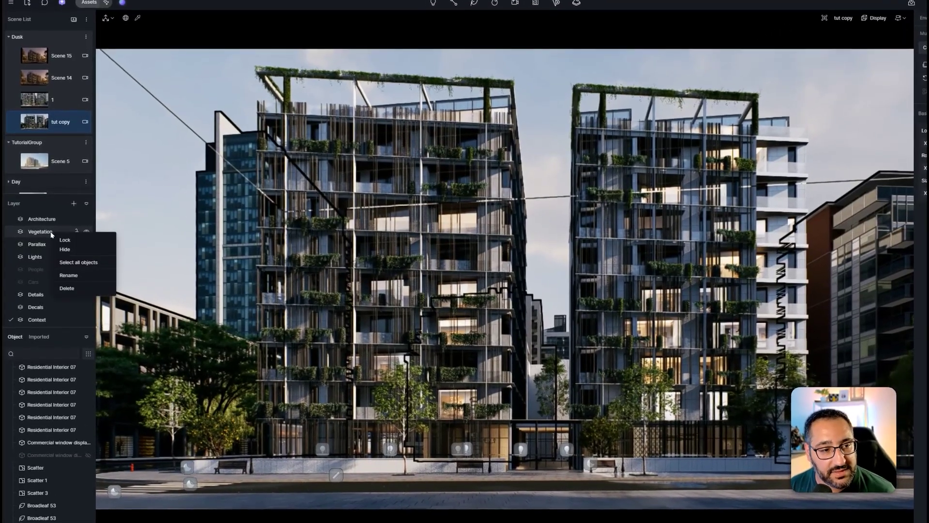
{"action": "left_click", "coordinate": [85, 265]}
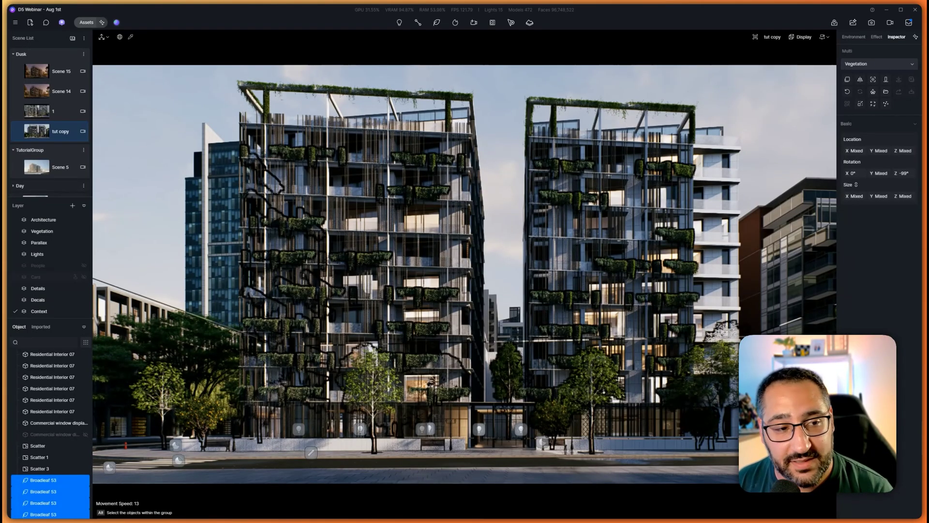
Step: Switch to the Dusk group's scene 1, where people and cars are visible
{"action": "left_click", "coordinate": [61, 118]}
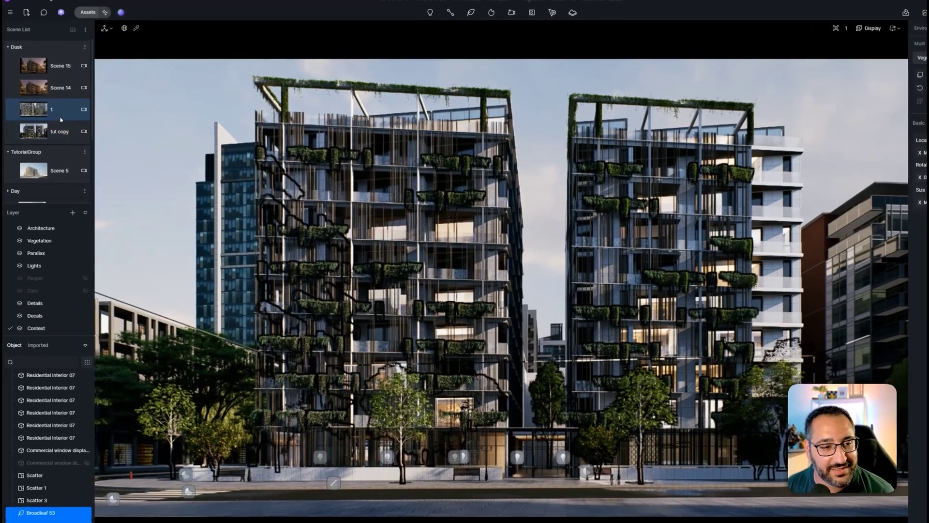